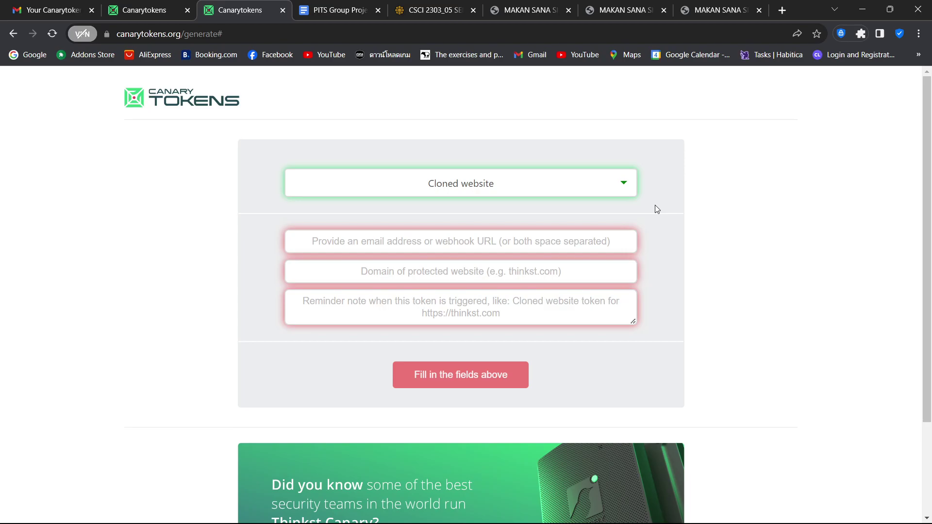
# Step: Choose the Cloned website token type and fill in the saved alert e-mail address
pyautogui.click(582, 195)
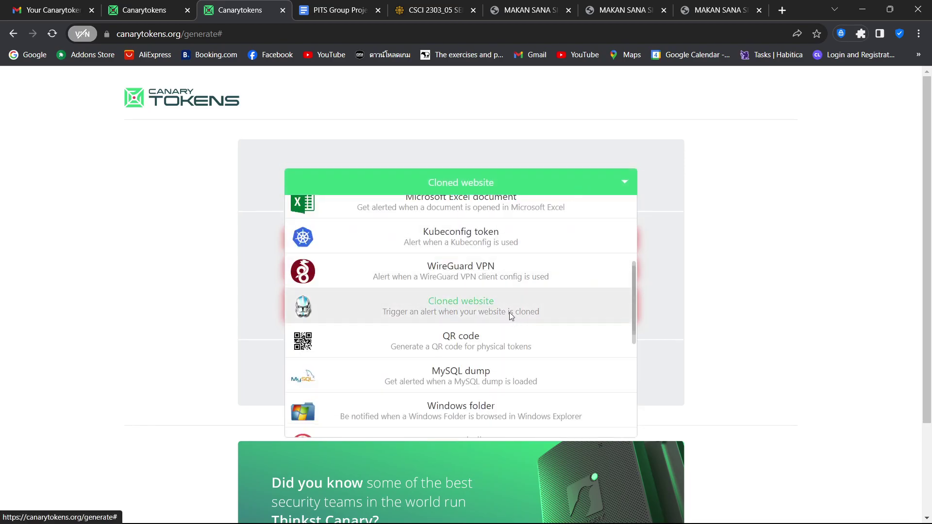
pyautogui.click(509, 316)
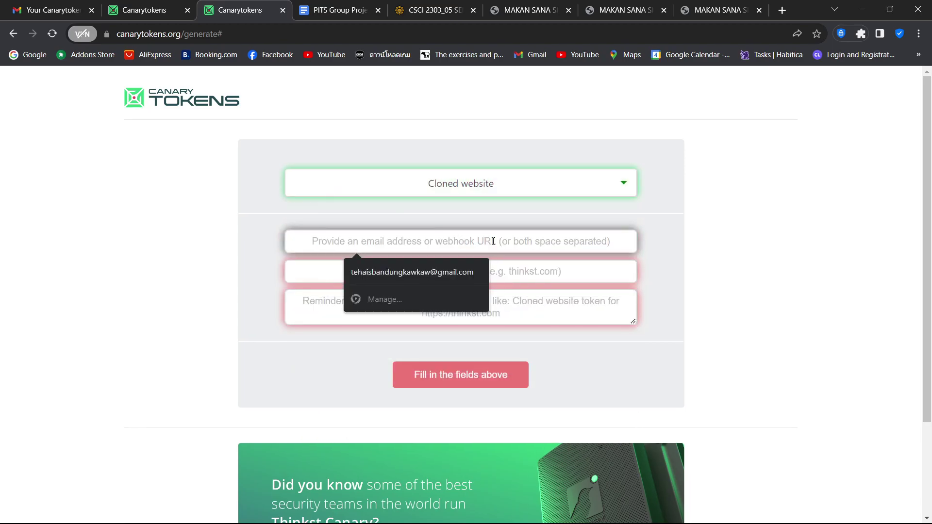
pyautogui.click(444, 269)
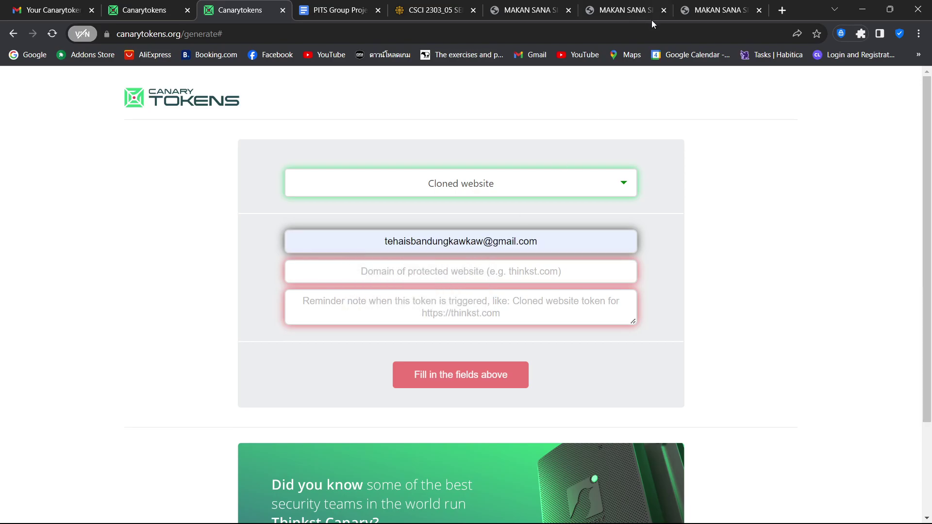
# Step: Use the local Home.html file address as the domain and add the note 'Makan Sana Sini has been Cloned!'
pyautogui.click(639, 4)
pyautogui.click(528, 7)
pyautogui.click(458, 35)
pyautogui.hotkey('ctrl', 'a')
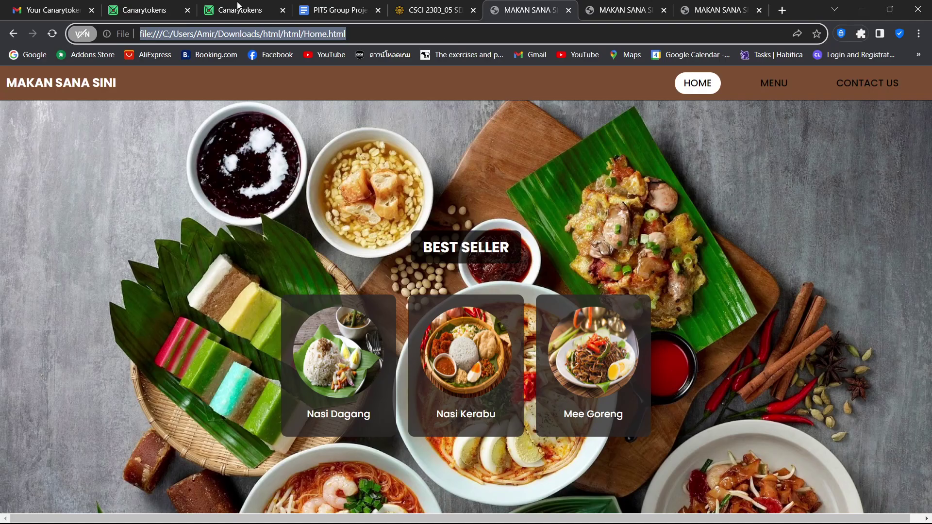
pyautogui.click(262, 5)
pyautogui.click(444, 283)
pyautogui.click(452, 297)
pyautogui.click(467, 302)
pyautogui.write('Makan')
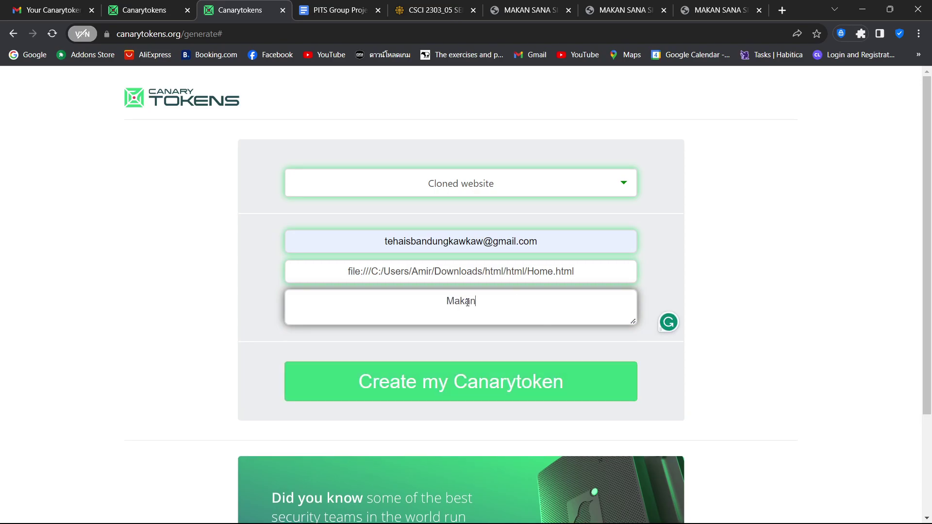
pyautogui.write(' Sana Sin')
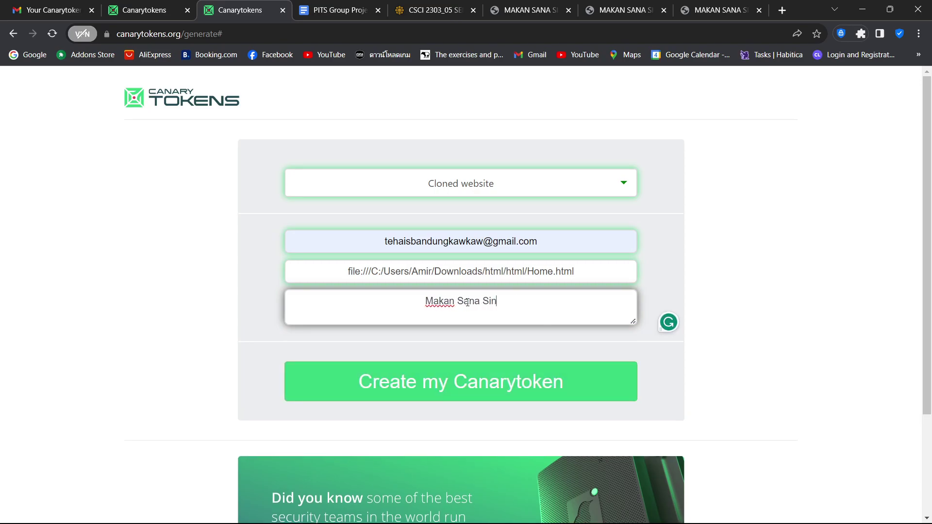
pyautogui.write('i has been ')
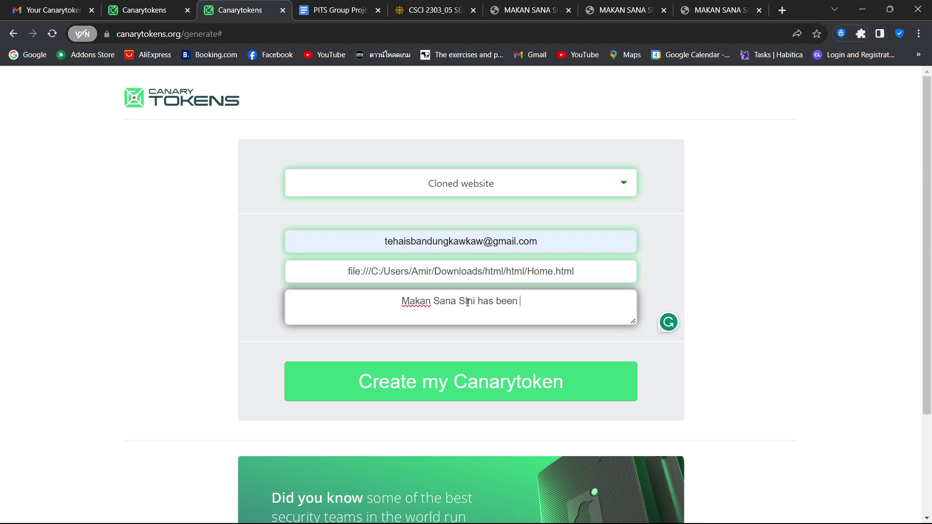
pyautogui.write('Cloned!')
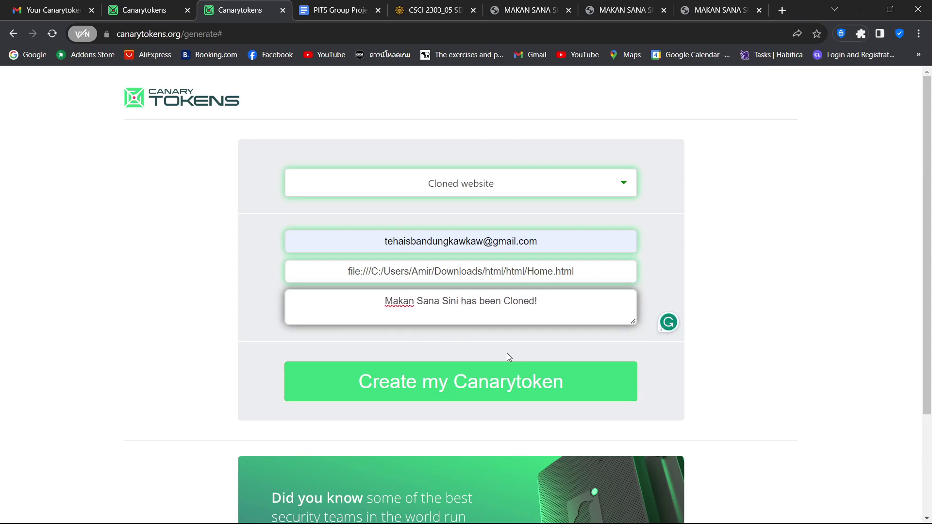
# Step: Open the existing token's Manage settings in the second tab and copy its tokened JavaScript
pyautogui.click(170, 8)
pyautogui.scroll(3, 930, 160)
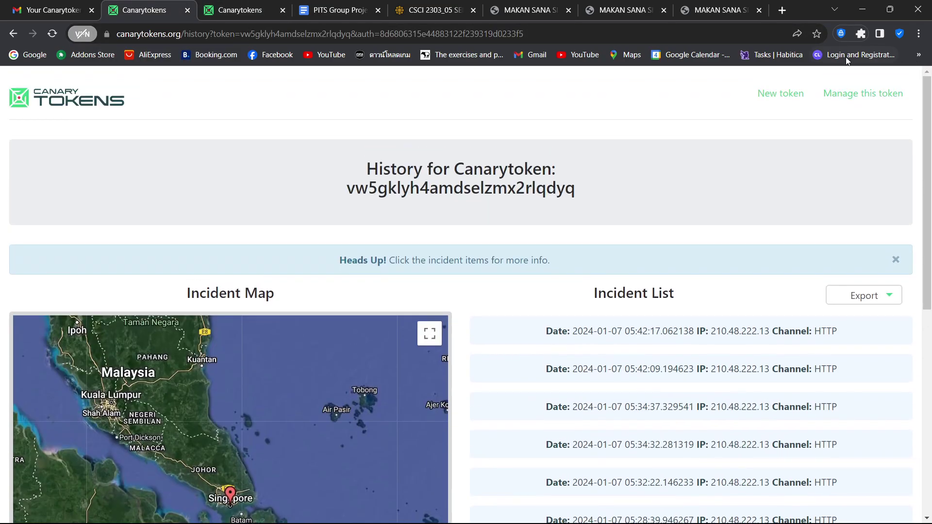
pyautogui.click(855, 98)
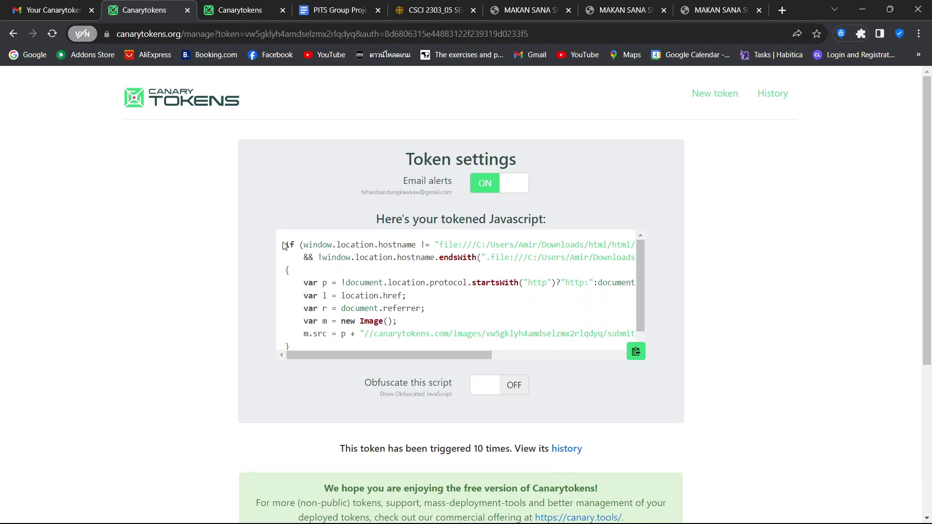
pyautogui.moveTo(283, 246); pyautogui.dragTo(604, 358)
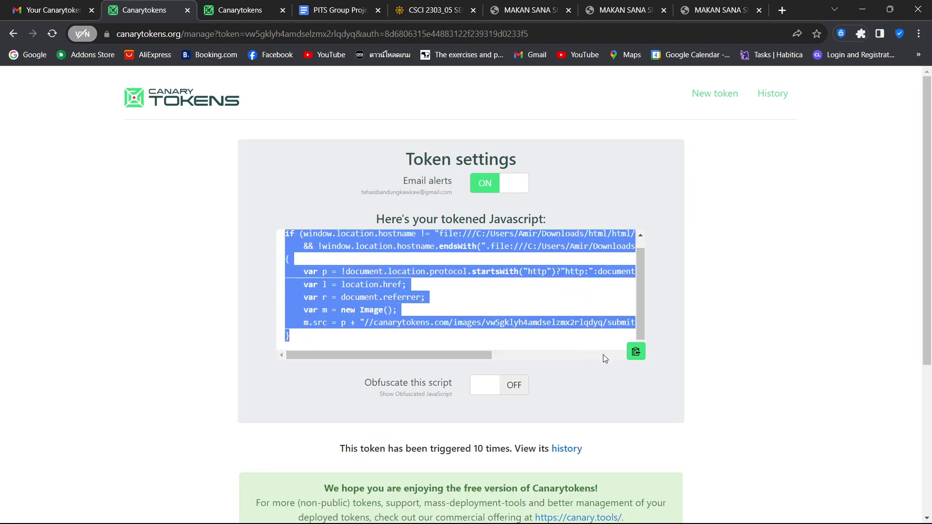
pyautogui.click(635, 353)
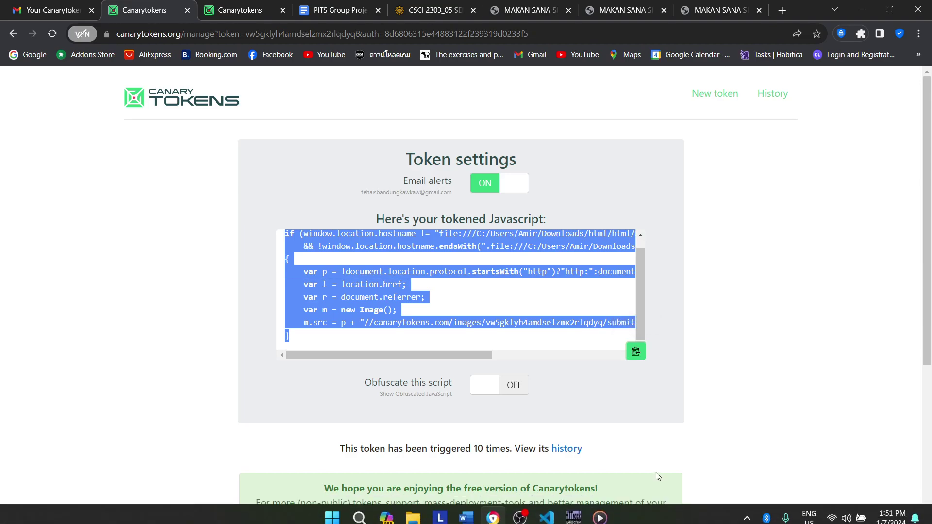
# Step: Select the Canarytoken script on lines 60–68 of Home.html, then return to the Canarytokens page
pyautogui.click(546, 515)
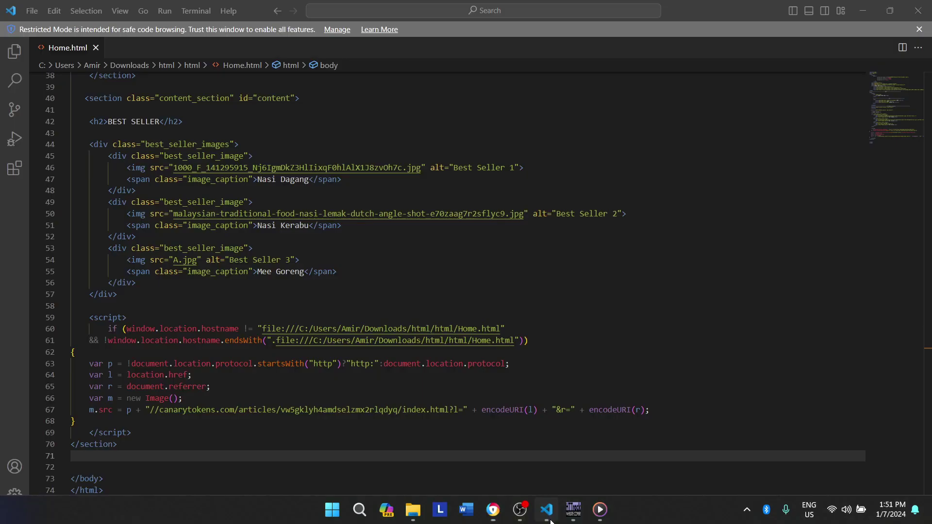
pyautogui.moveTo(79, 332); pyautogui.dragTo(193, 418)
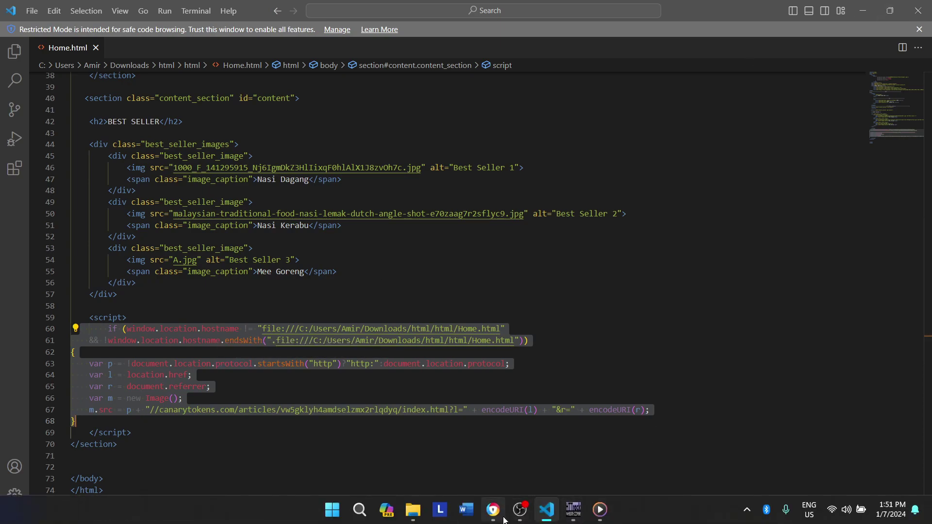
pyautogui.moveTo(503, 519)
pyautogui.click(501, 464)
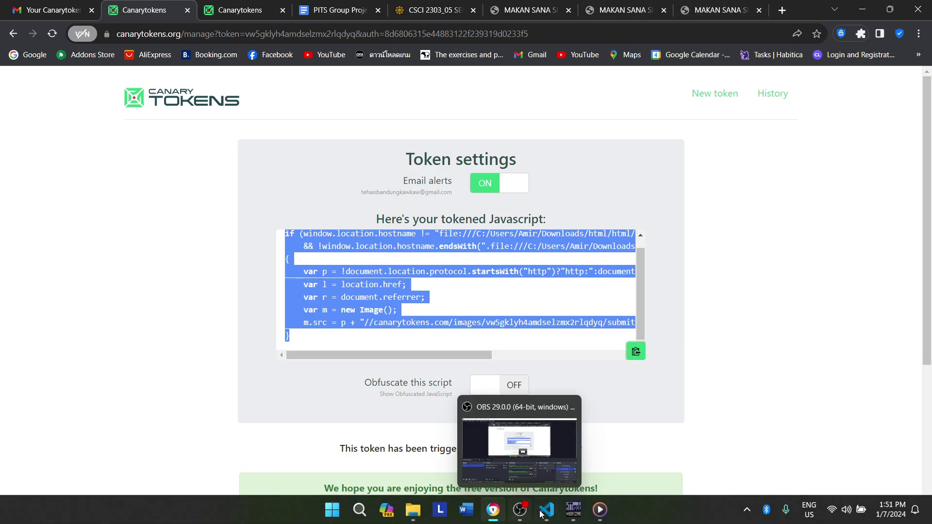
# Step: Start a new WinHTTrack project named TESTCLONED4 and continue to the mirroring-mode step
pyautogui.click(569, 513)
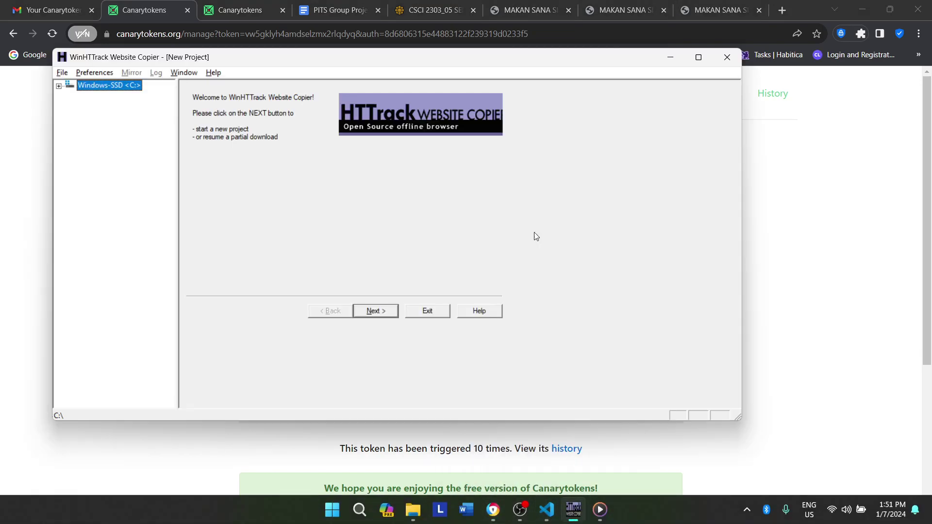
pyautogui.click(378, 312)
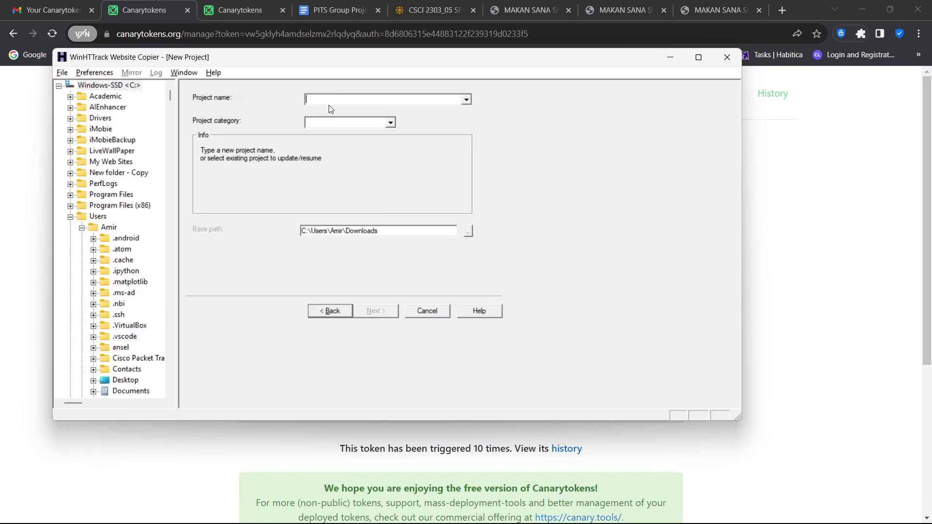
pyautogui.click(327, 100)
pyautogui.press('capslock')
pyautogui.write('T')
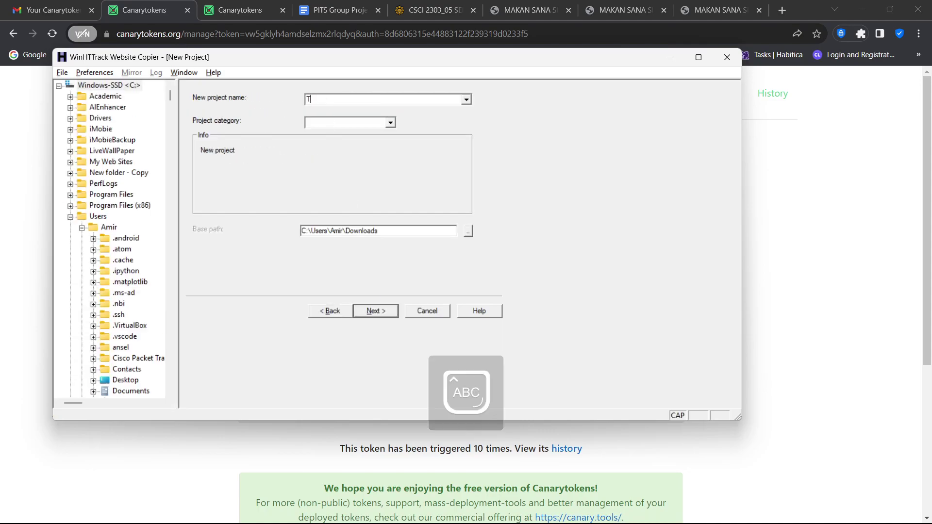
pyautogui.write('ESTCLONED4')
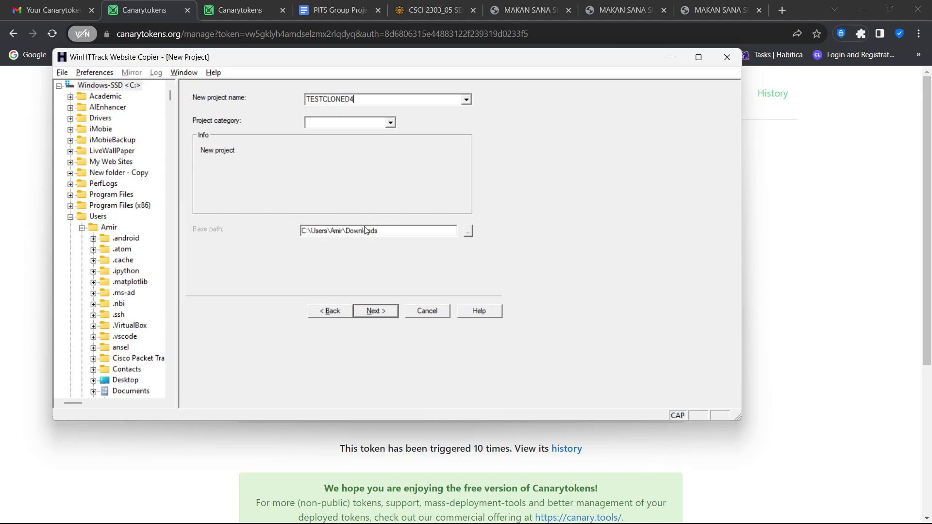
pyautogui.click(367, 314)
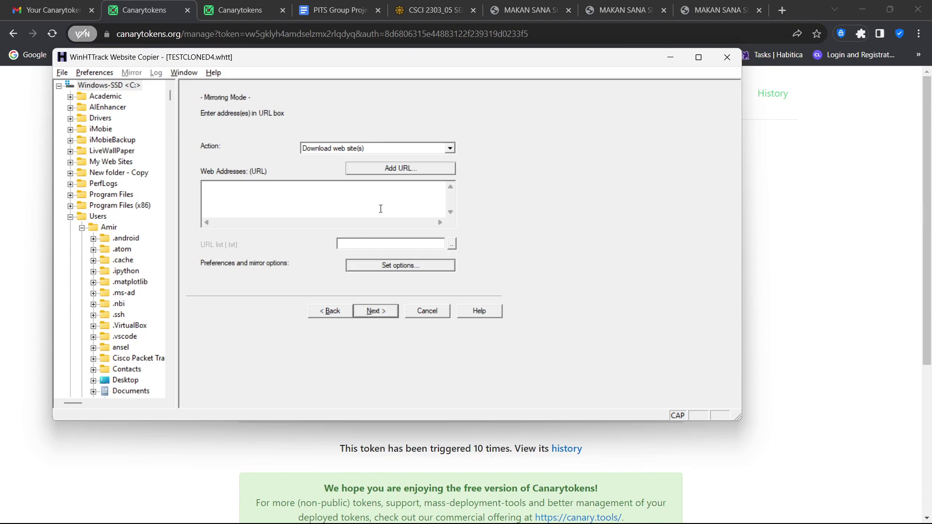
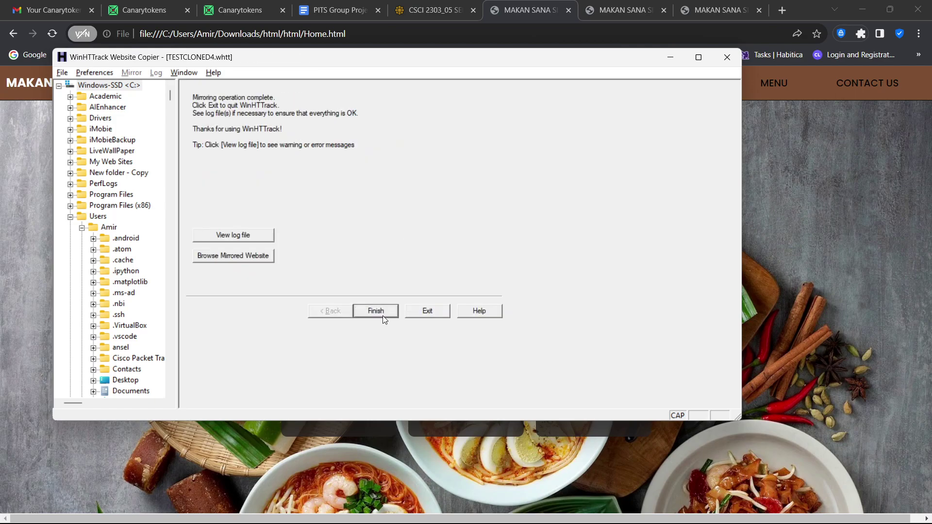
# Step: From Explorer's Downloads folder, open the TESTCLONED4 mirror's index page in the browser
pyautogui.moveTo(412, 508)
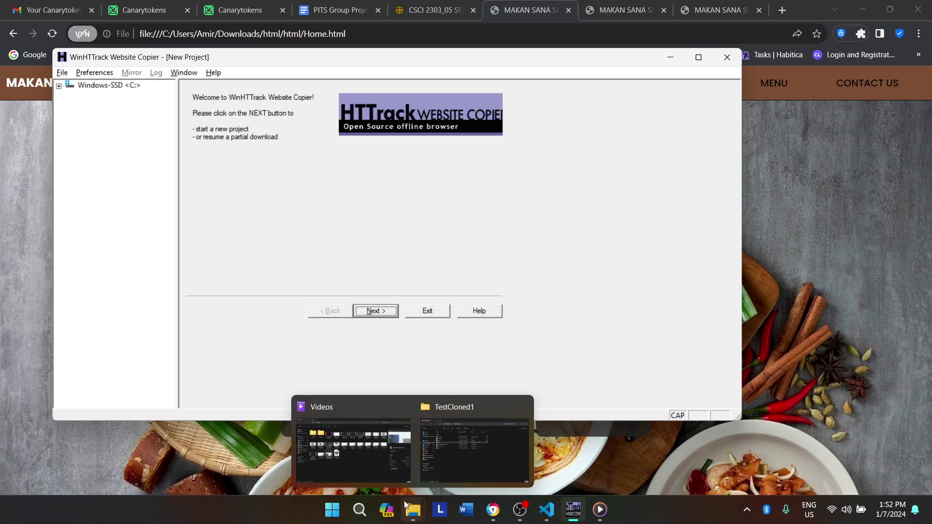
pyautogui.click(461, 440)
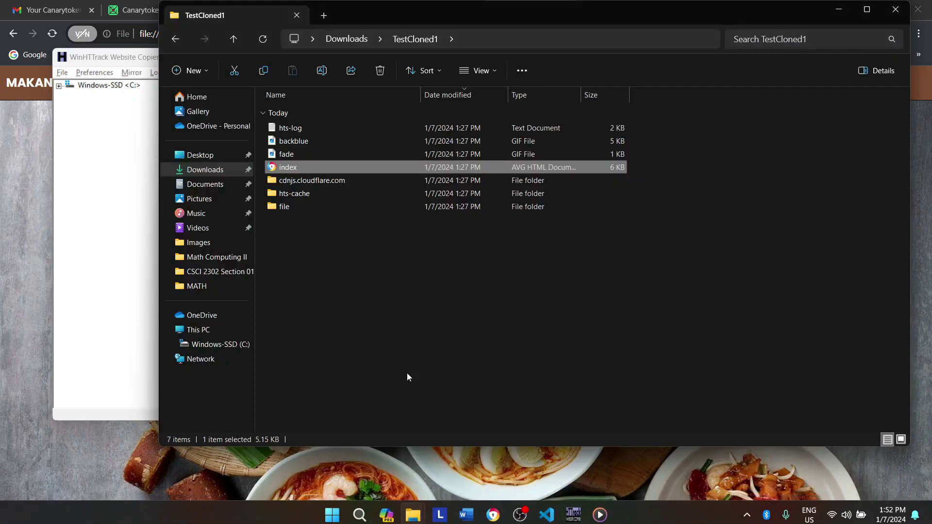
pyautogui.click(220, 170)
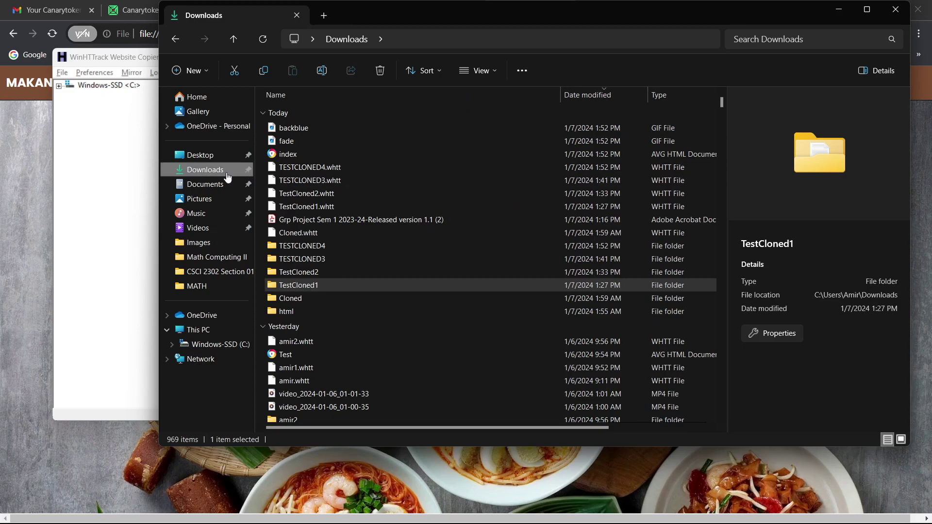
pyautogui.click(328, 248)
pyautogui.doubleClick(328, 246)
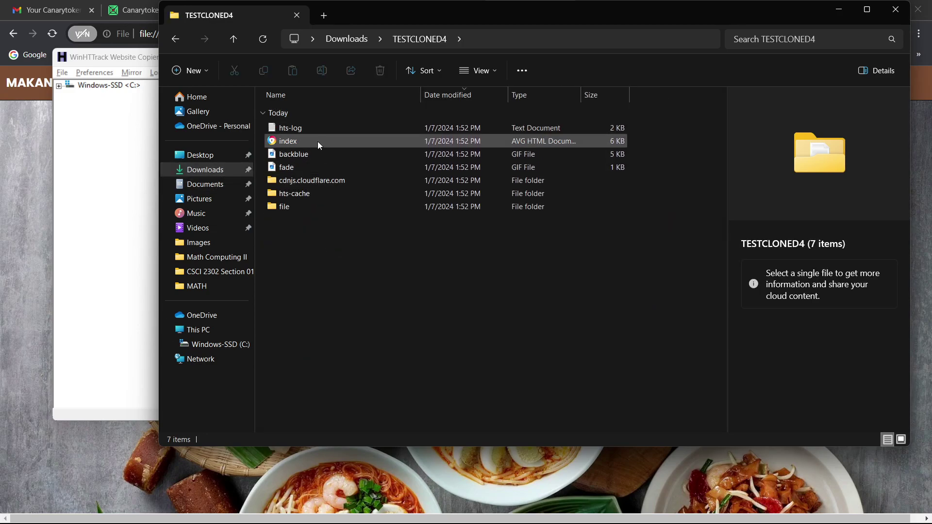
pyautogui.doubleClick(317, 141)
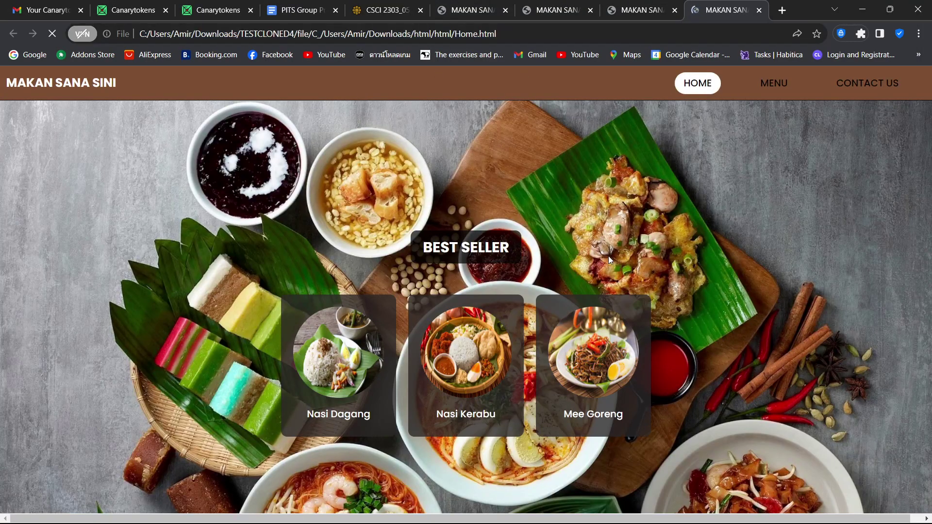
# Step: Navigate the cloned Makan Sana Sini site through Menu, Contact Us, Home, Menu, then Contact Us
pyautogui.click(781, 82)
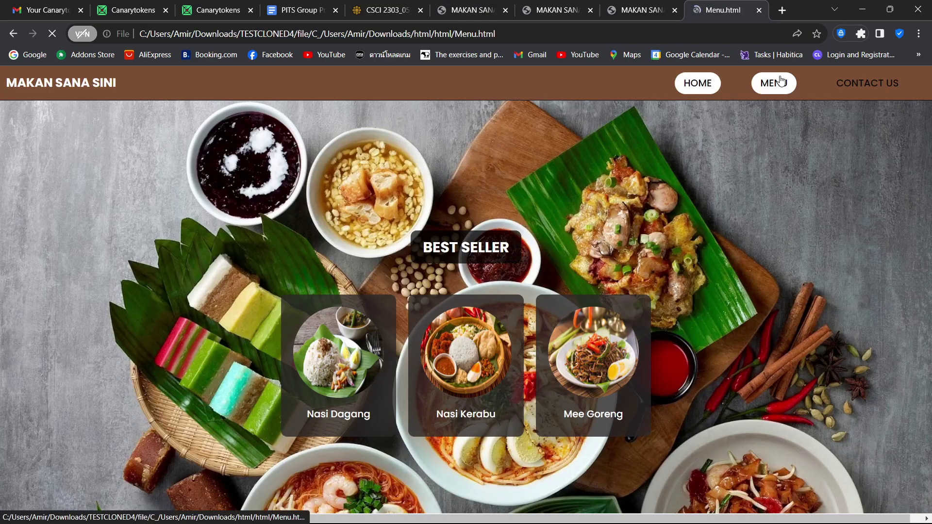
pyautogui.click(858, 88)
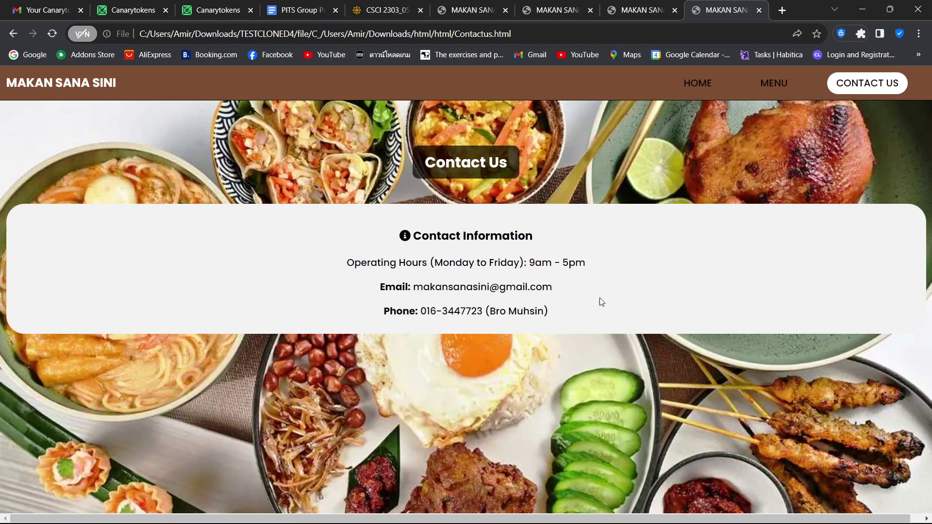
pyautogui.click(773, 83)
pyautogui.click(696, 87)
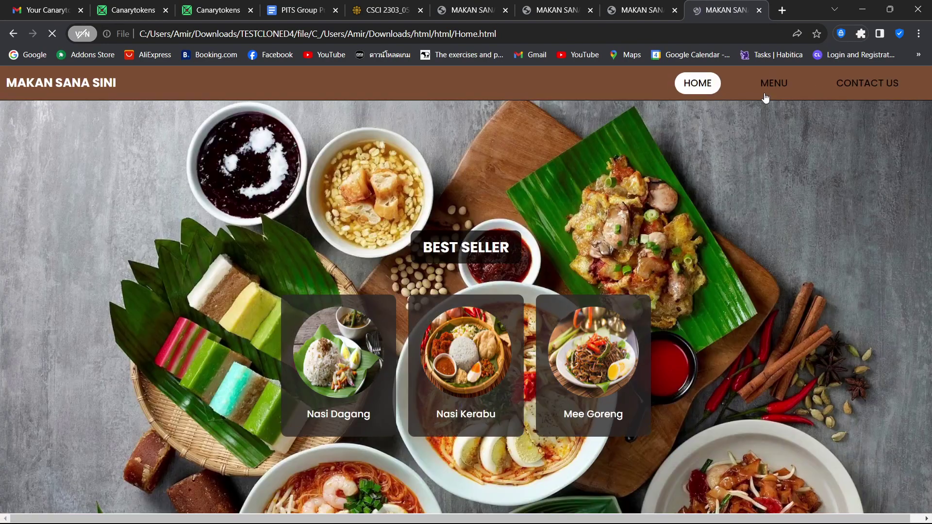
pyautogui.click(783, 87)
pyautogui.click(830, 86)
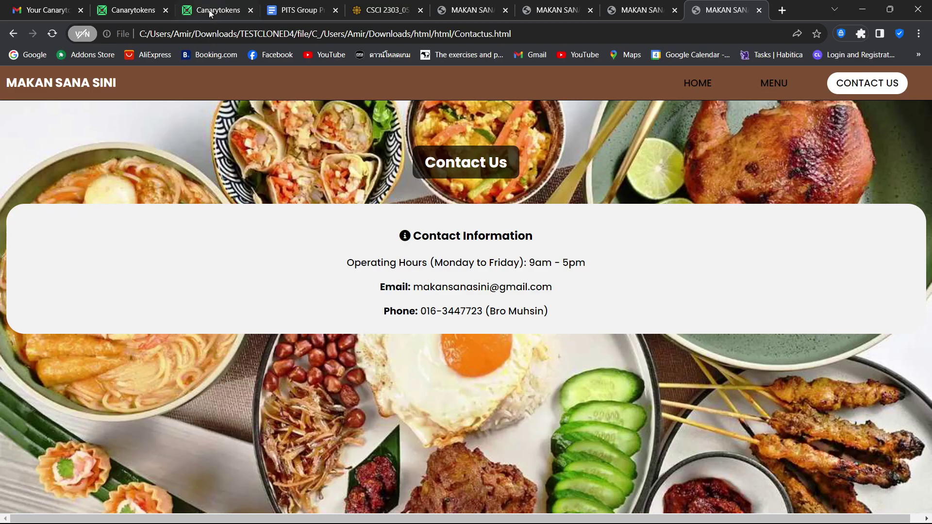
# Step: Open the token's incident history and inspect the 05:53:09 incident's details
pyautogui.click(148, 5)
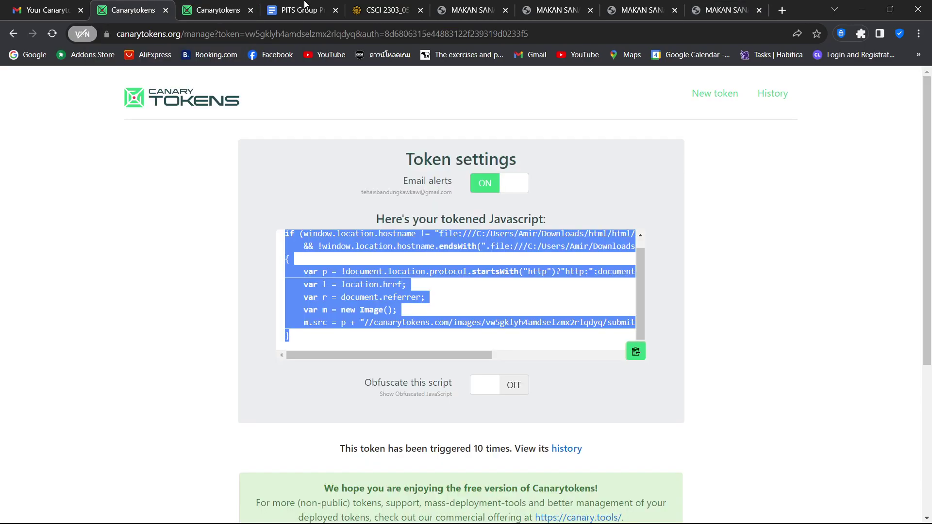
pyautogui.click(768, 97)
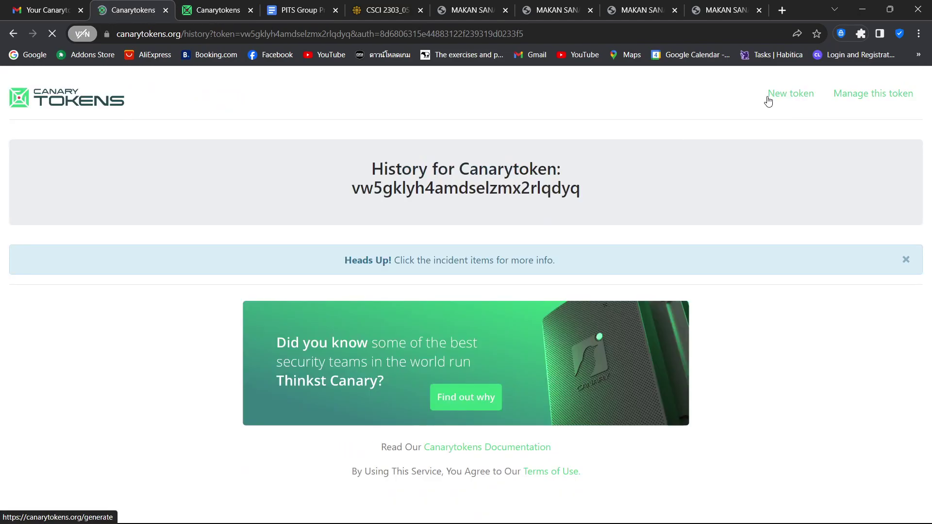
pyautogui.scroll(-3, 730, 268)
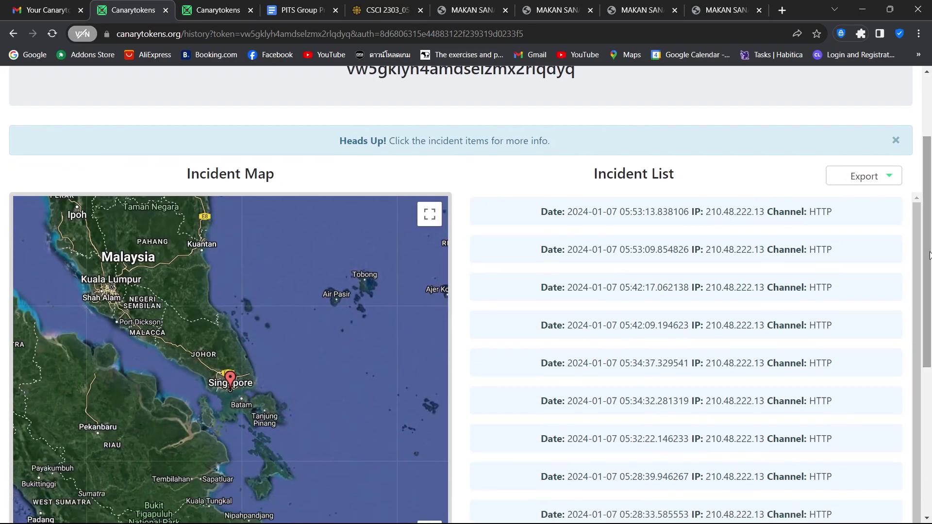
pyautogui.click(730, 268)
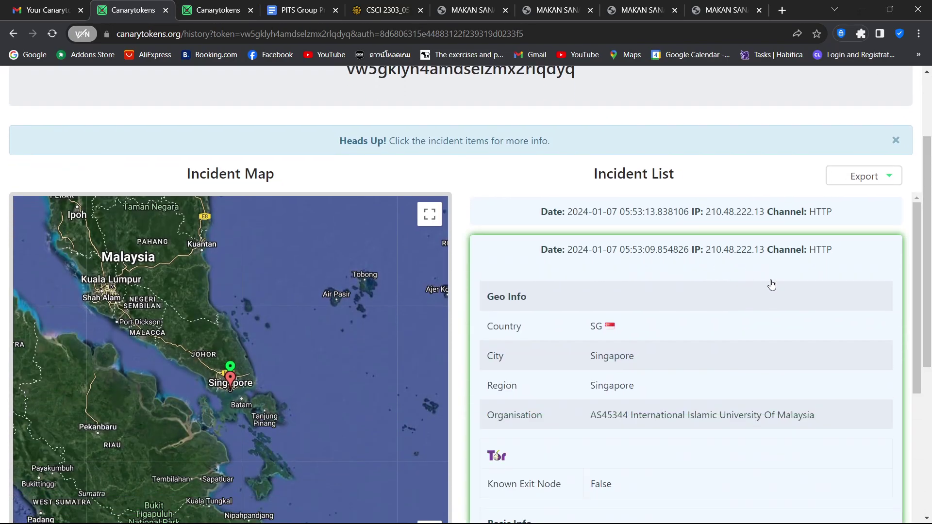
pyautogui.moveTo(916, 308); pyautogui.dragTo(922, 380)
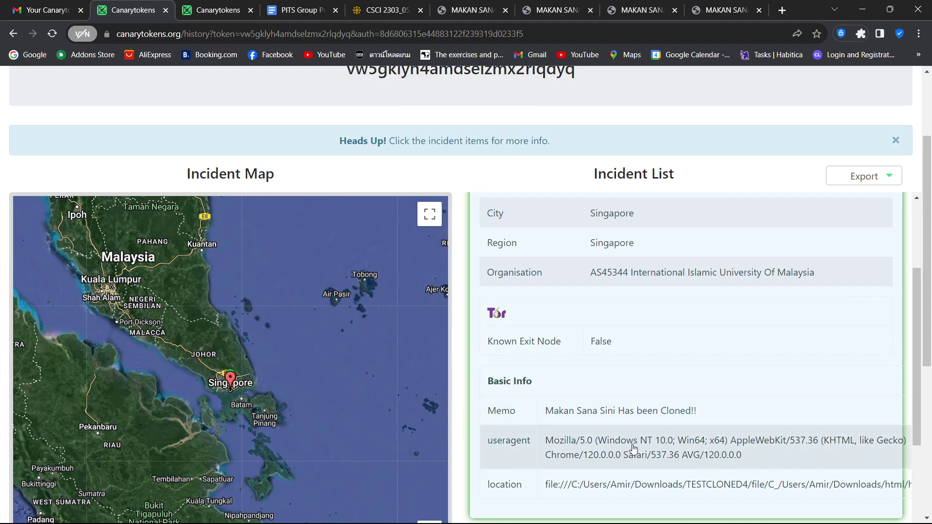
pyautogui.click(550, 489)
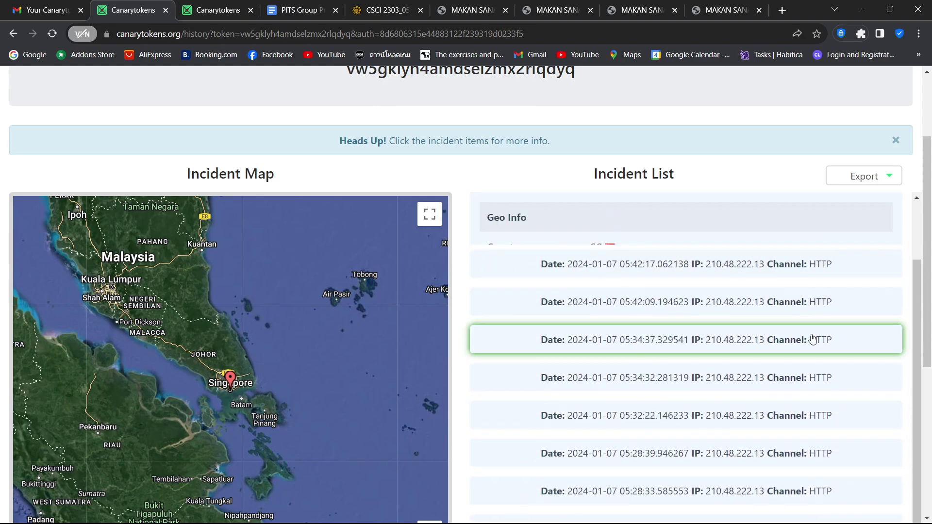
# Step: Expand the 05:53:13 incident to review its Singapore geo info and cloning memo
pyautogui.scroll(2, 888, 264)
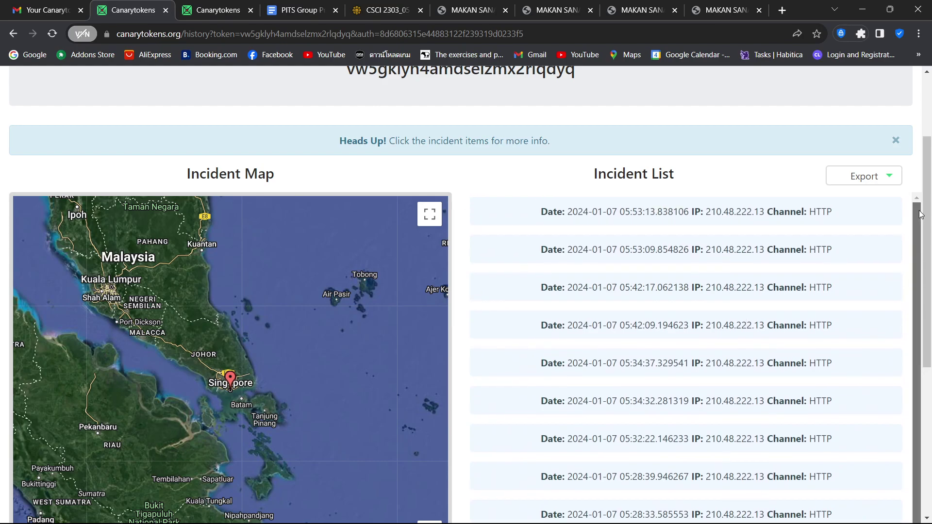
pyautogui.click(869, 219)
pyautogui.scroll(-4, 931, 232)
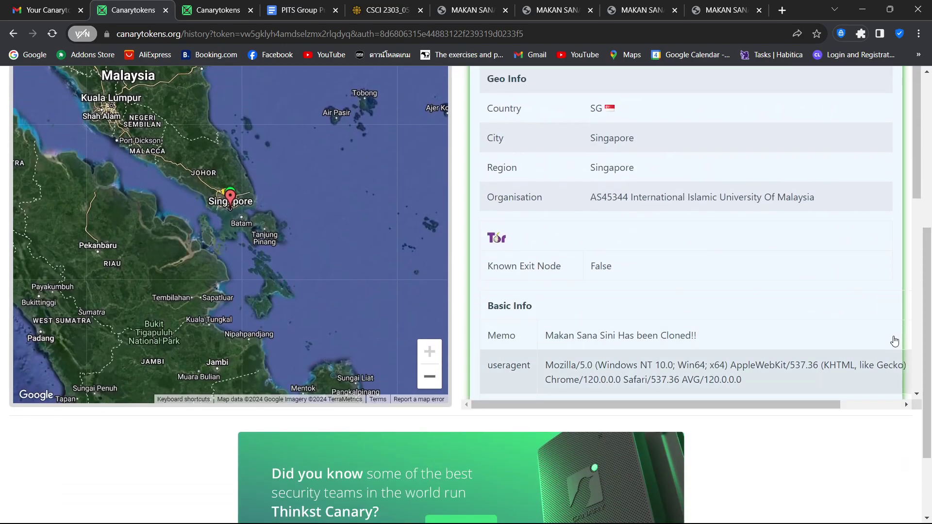
pyautogui.scroll(-2, 914, 208)
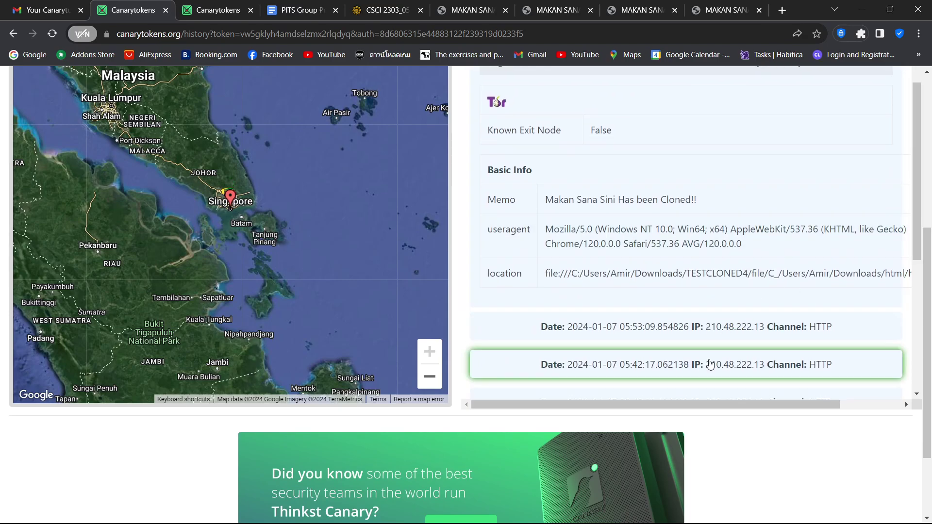
pyautogui.moveTo(703, 404); pyautogui.dragTo(800, 401)
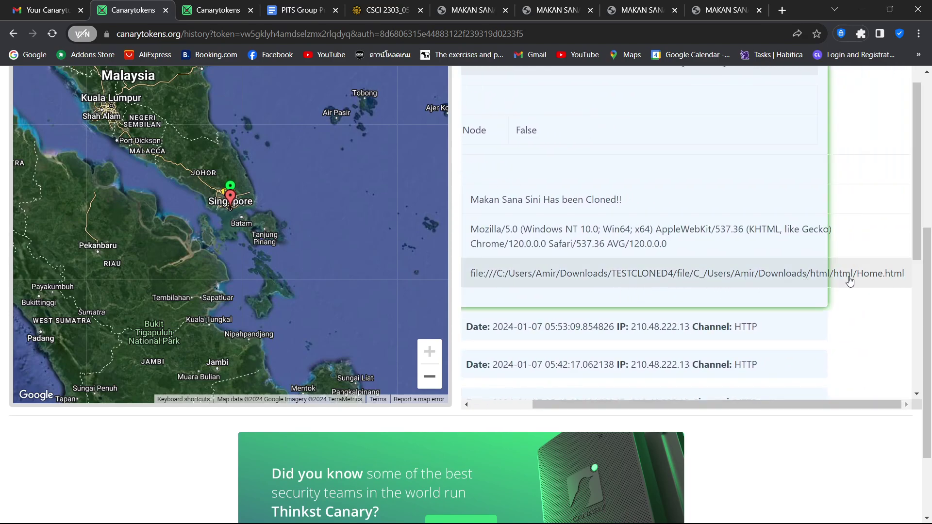
pyautogui.moveTo(558, 408); pyautogui.dragTo(500, 418)
pyautogui.moveTo(928, 259); pyautogui.dragTo(931, 154)
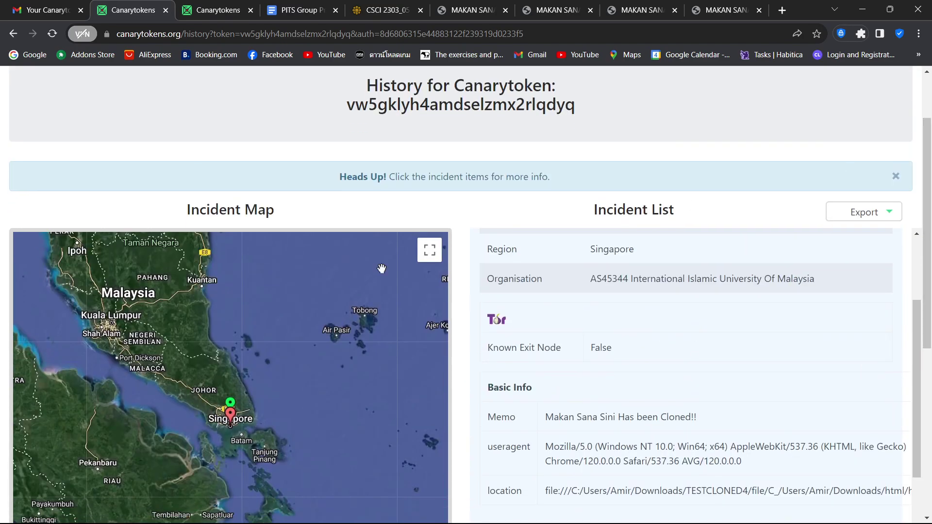
pyautogui.click(47, 5)
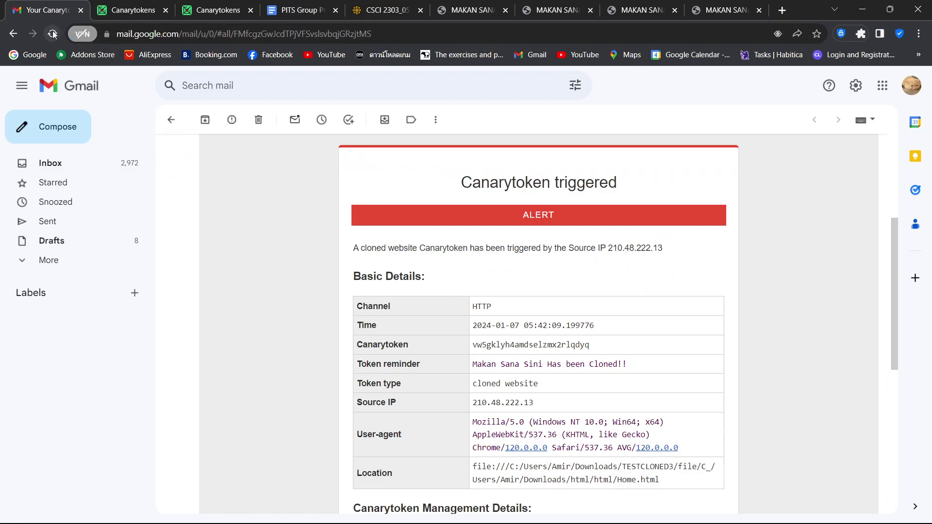
pyautogui.click(53, 34)
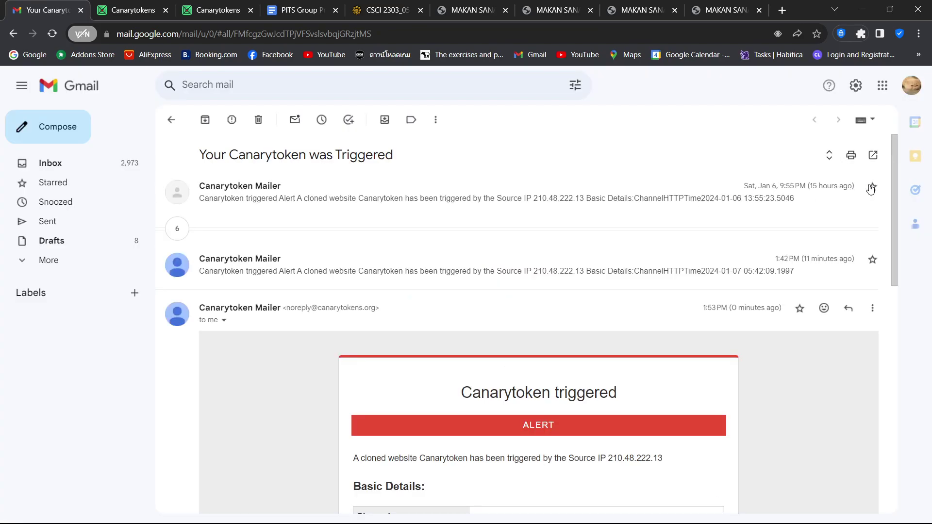
pyautogui.moveTo(893, 204); pyautogui.dragTo(894, 255)
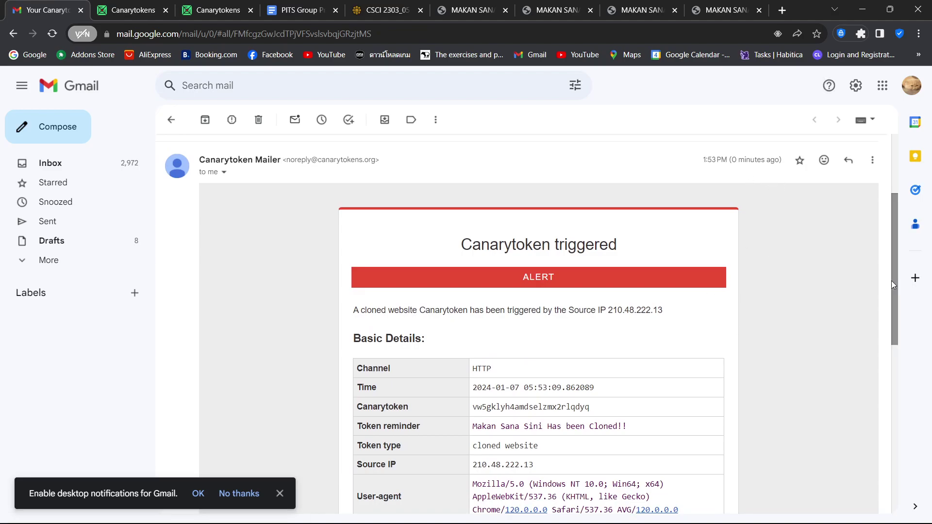
pyautogui.moveTo(892, 287); pyautogui.dragTo(891, 322)
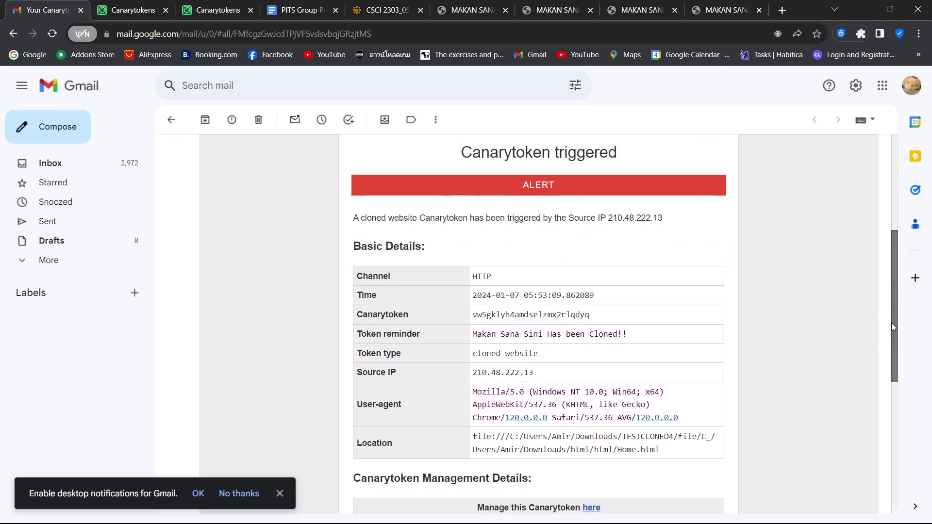
pyautogui.moveTo(598, 218); pyautogui.dragTo(671, 221)
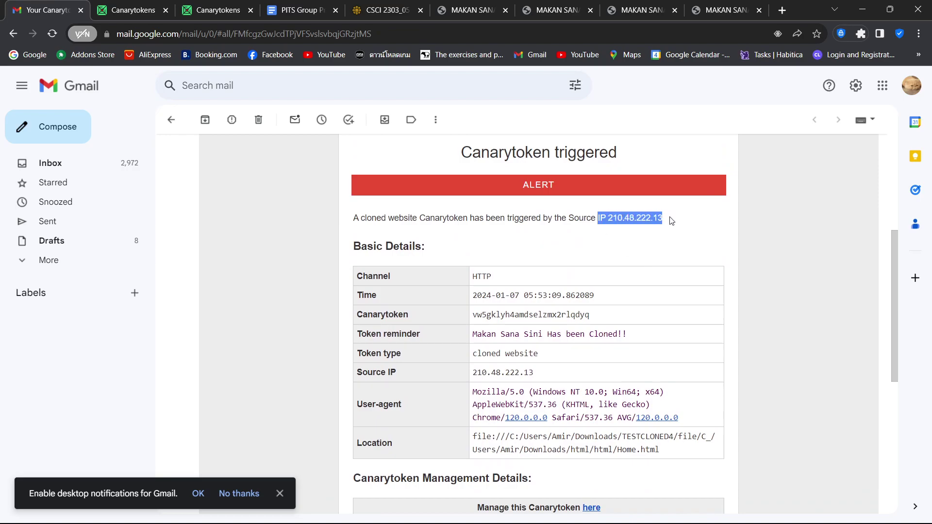
pyautogui.click(612, 289)
# Step: Highlight the alert's token reminder, cloned-website token type, TESTCLONED4 Home.html location and User-agent
pyautogui.moveTo(477, 343); pyautogui.dragTo(642, 345)
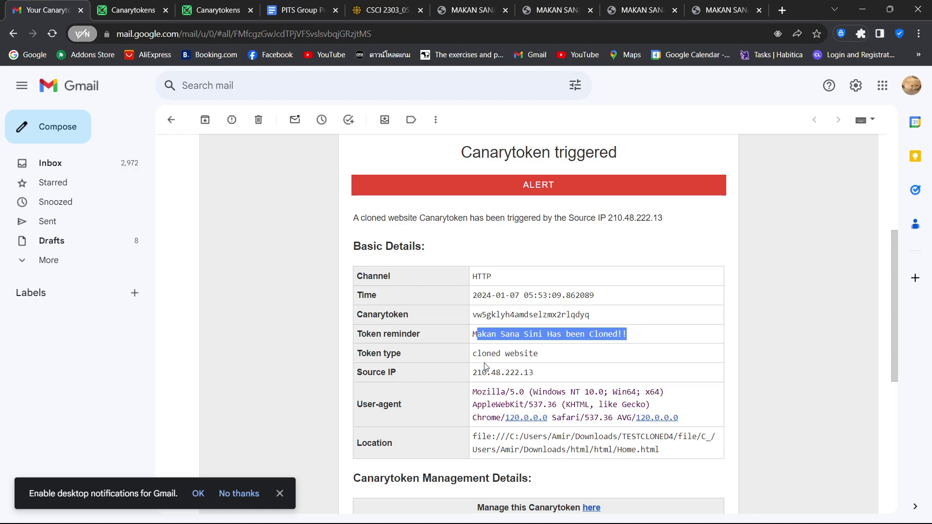
pyautogui.moveTo(476, 361); pyautogui.dragTo(550, 361)
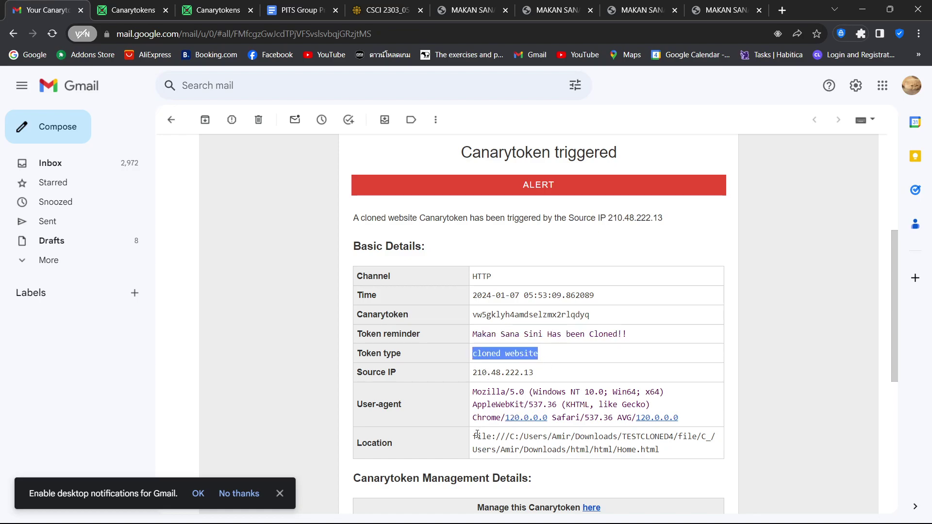
pyautogui.moveTo(478, 436)
pyautogui.mouseDown()
pyautogui.moveTo(674, 454)
pyautogui.moveTo(467, 443)
pyautogui.mouseUp()
pyautogui.click(674, 454)
pyautogui.moveTo(473, 391); pyautogui.dragTo(698, 422)
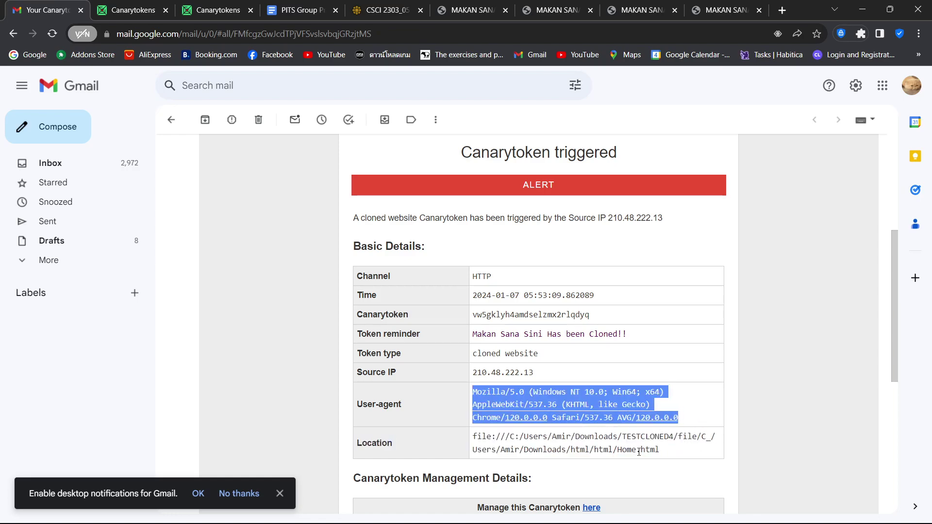
pyautogui.click(481, 388)
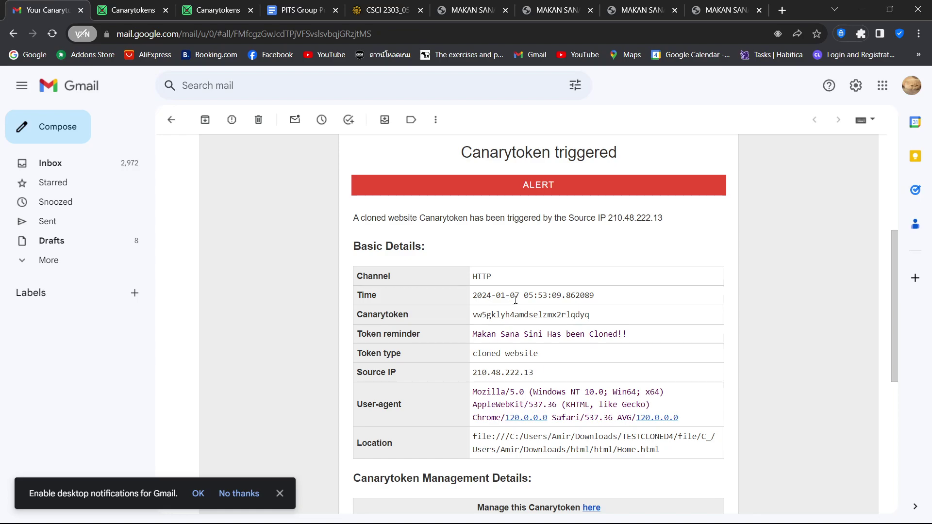
pyautogui.moveTo(892, 347); pyautogui.dragTo(889, 367)
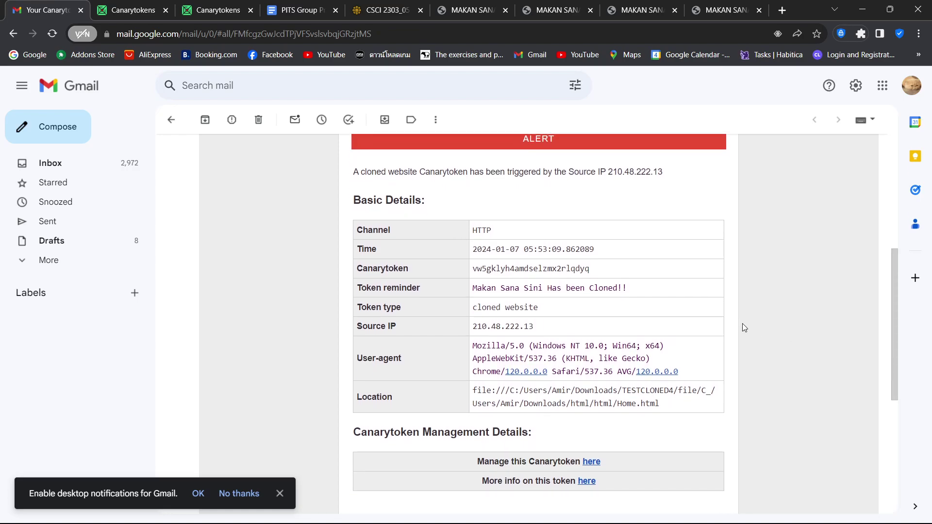